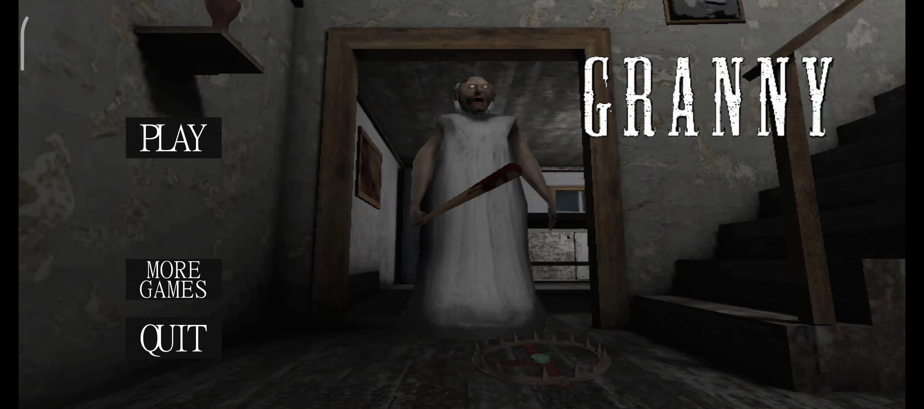
click(173, 137)
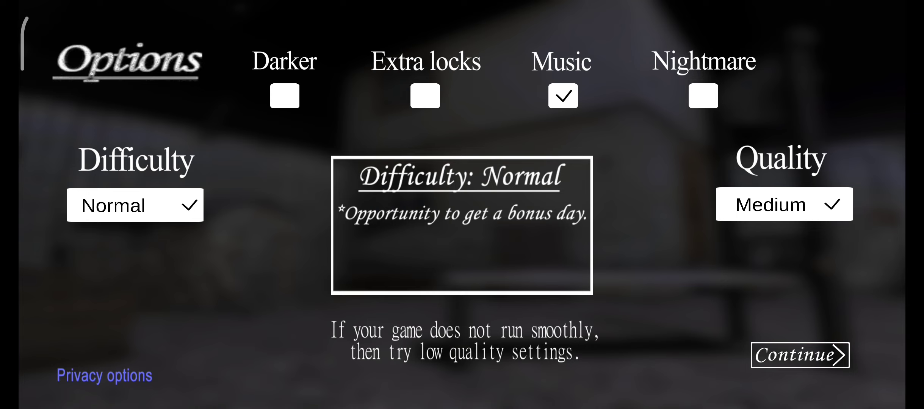
click(135, 206)
click(124, 259)
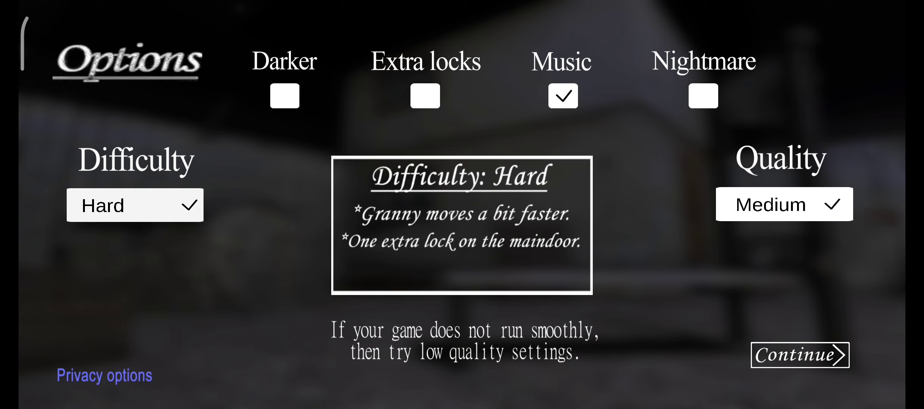